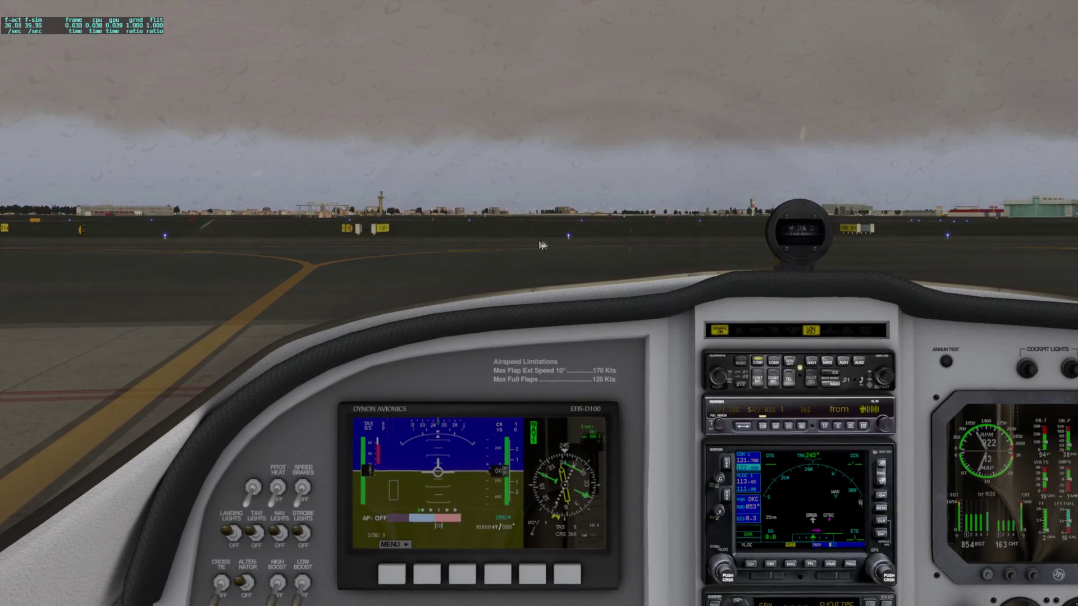
Examine the pilot-side panel up close, including the Dynon EFIS-D100 display, light switches, ignition key and standby gauges
drag(558, 237, 584, 216)
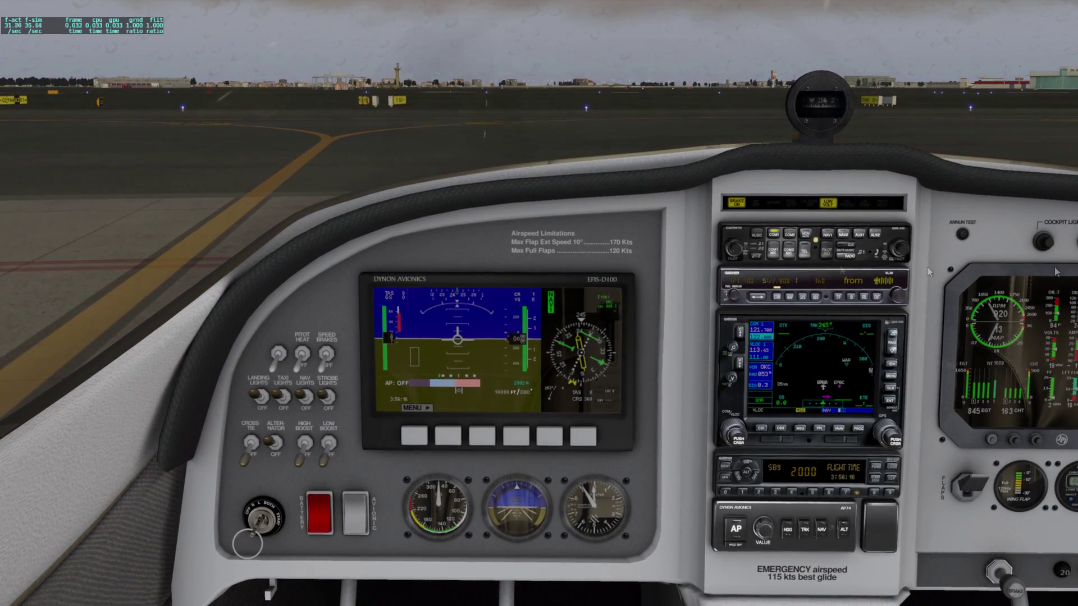
drag(486, 165, 488, 218)
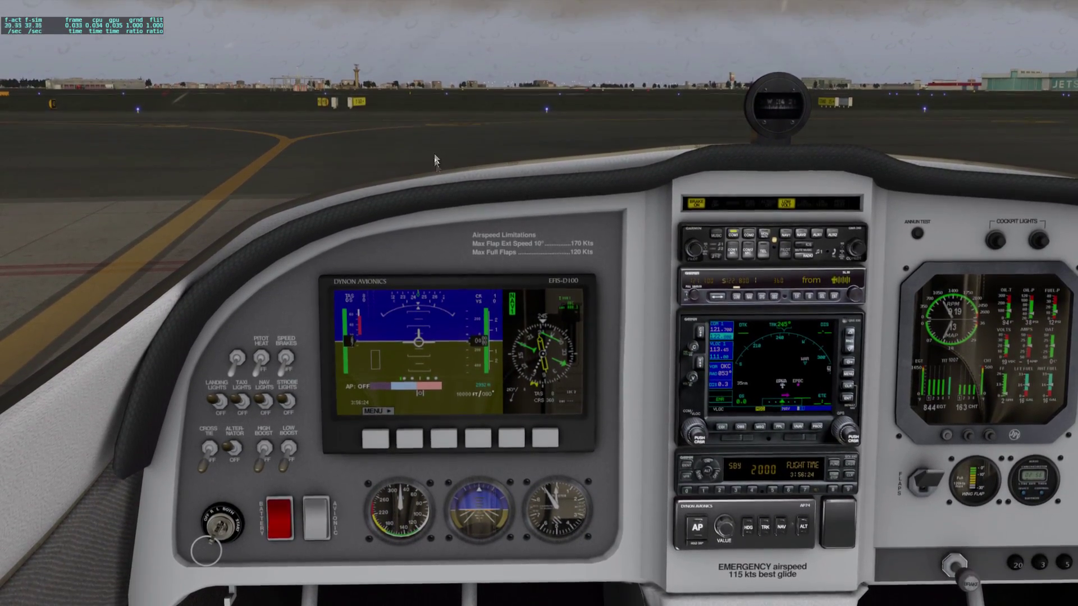
mouse_move(452, 199)
mouse_down()
mouse_move(443, 194)
mouse_move(718, 198)
mouse_move(372, 201)
mouse_move(463, 192)
mouse_move(442, 192)
mouse_up()
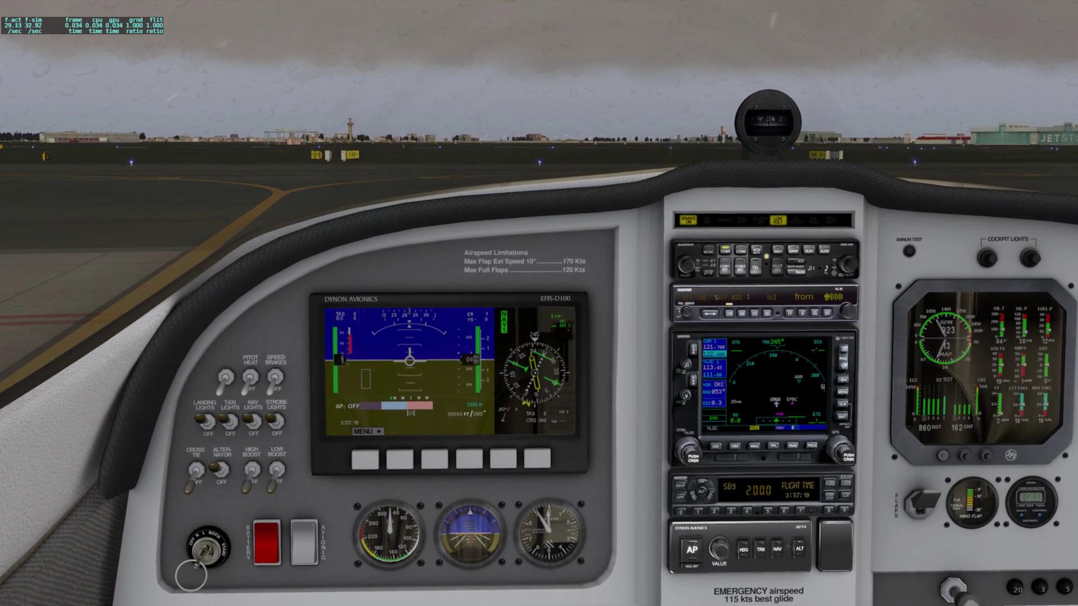
scroll(496, 393, up, 5)
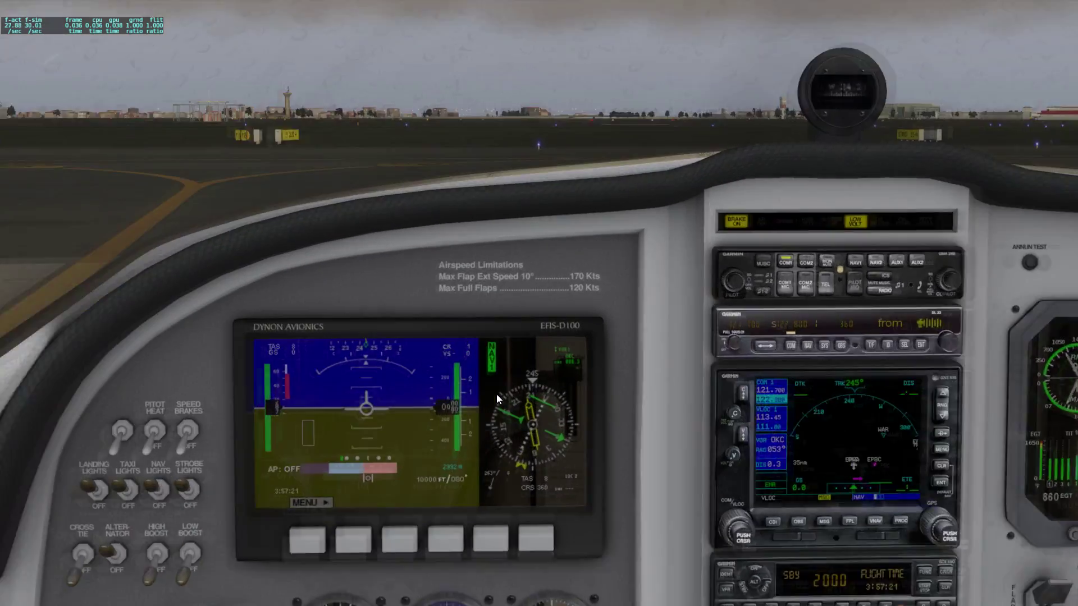
drag(454, 354, 420, 356)
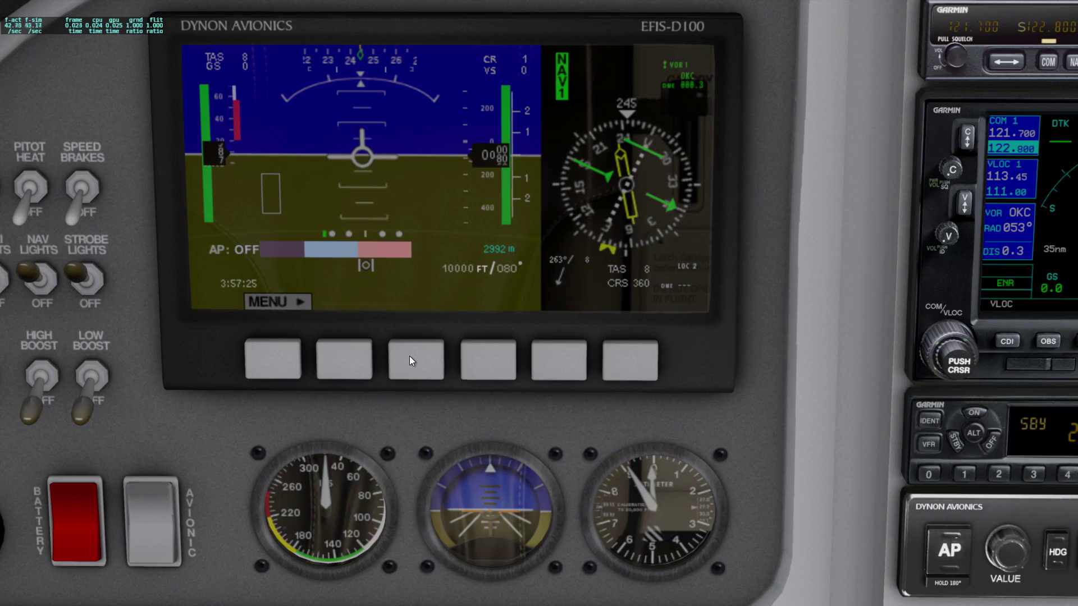
key(Left)
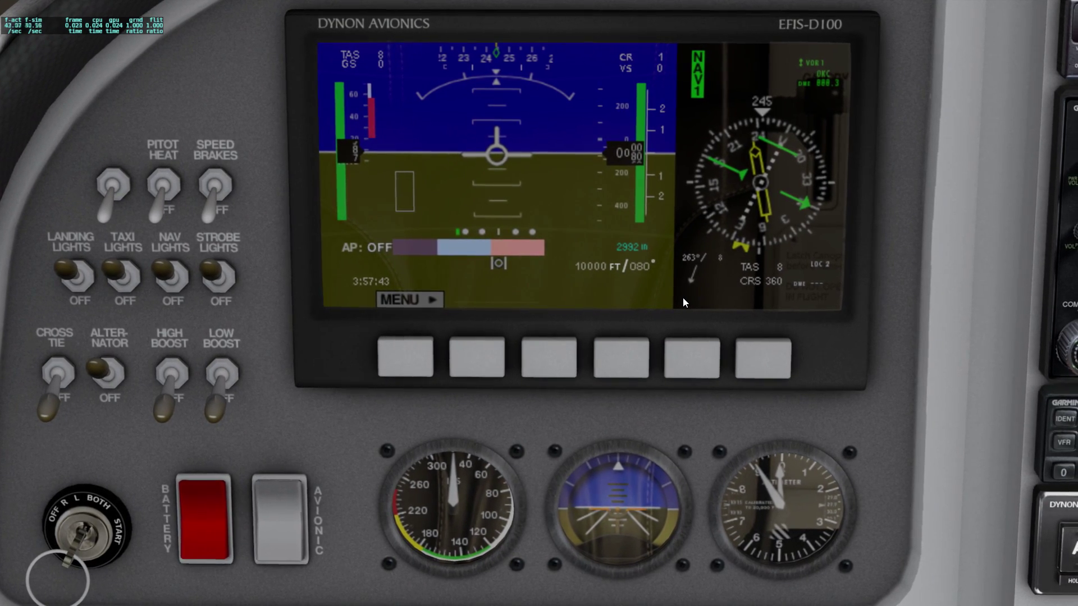
scroll(554, 415, down, 3)
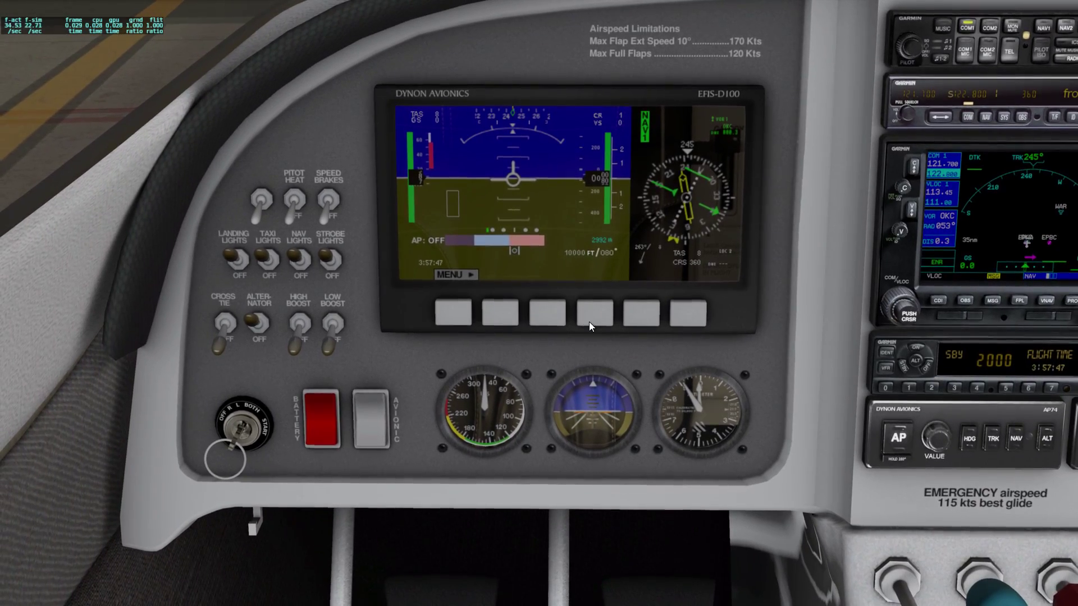
Examine the centre Garmin avionics stack, the JPI engine monitor and the passenger-side panel with its placards and circuit breakers
key(Right)
key(Right)
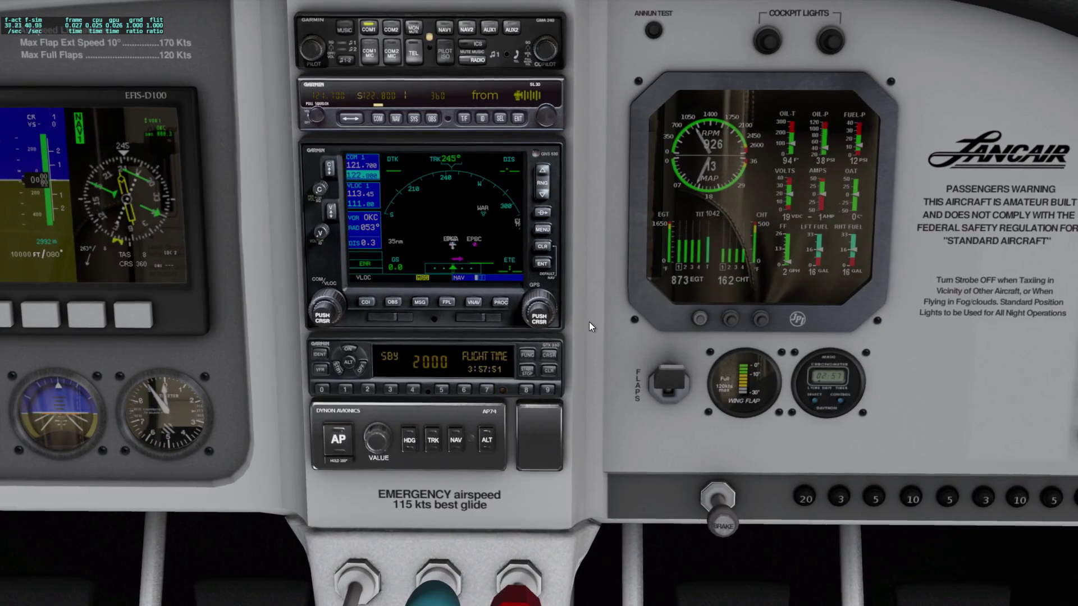
scroll(588, 322, up, 3)
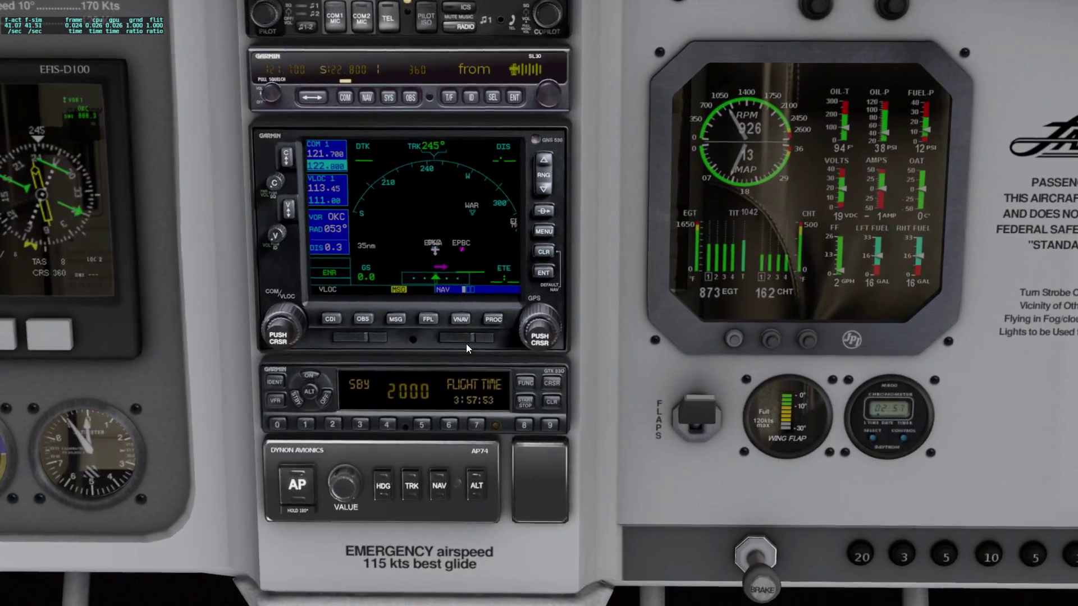
key(Up)
key(Right)
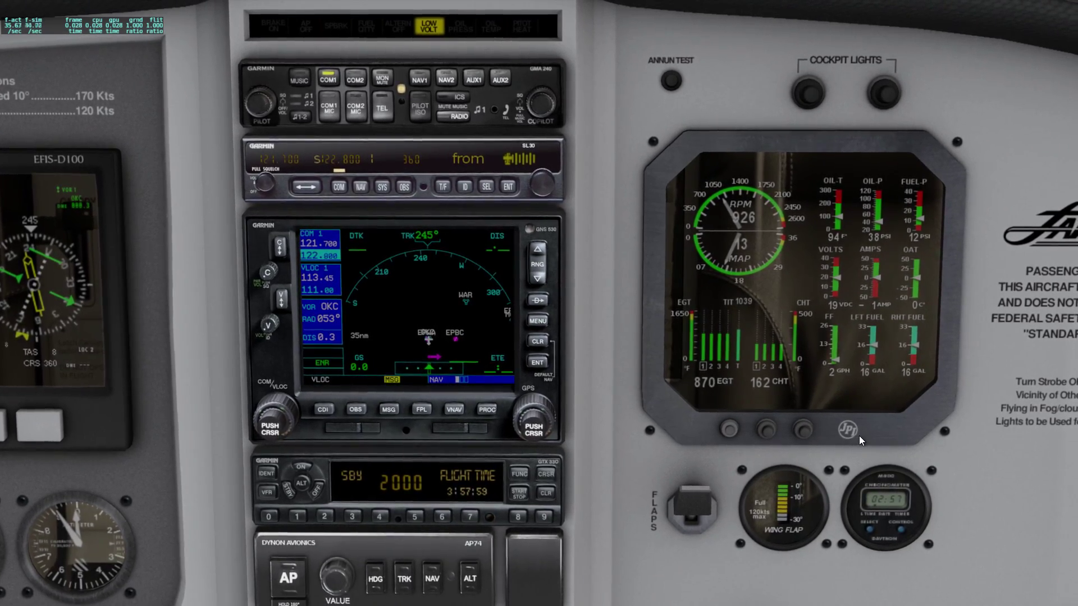
key(period)
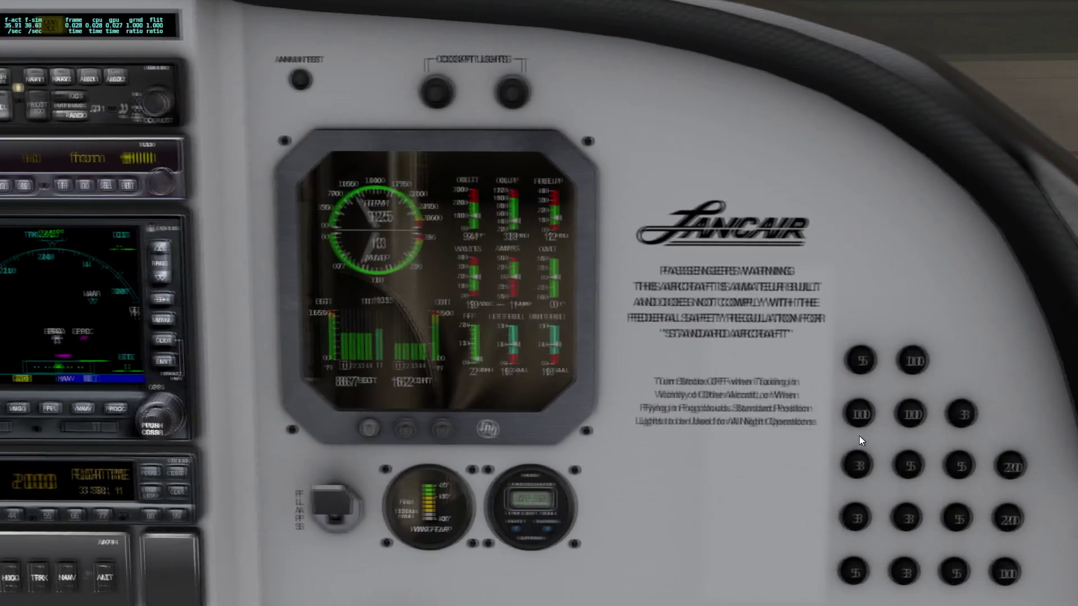
key(period)
key(period)
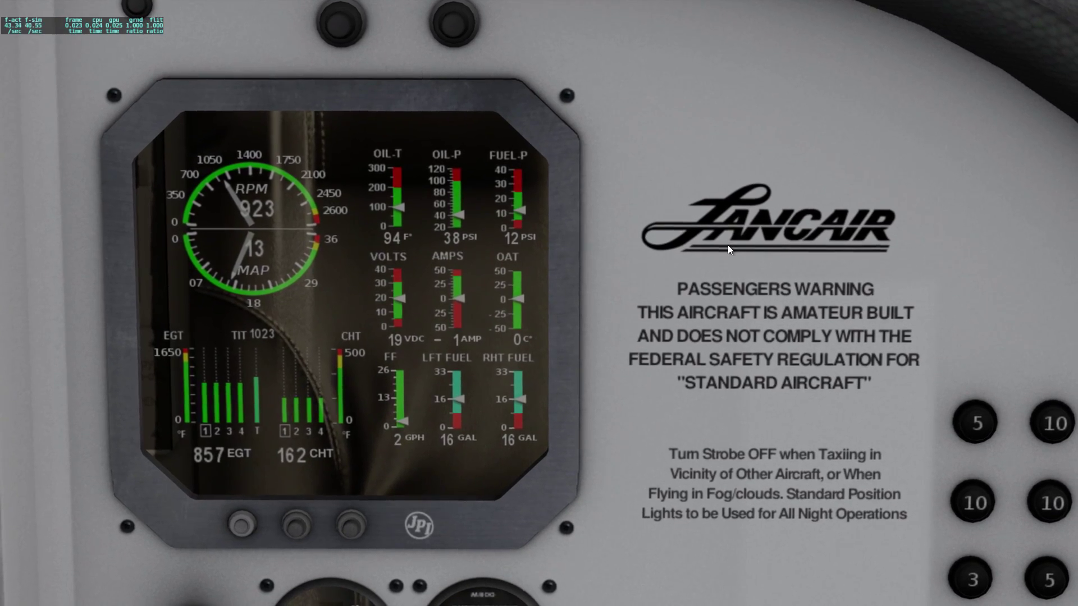
scroll(724, 306, down, 5)
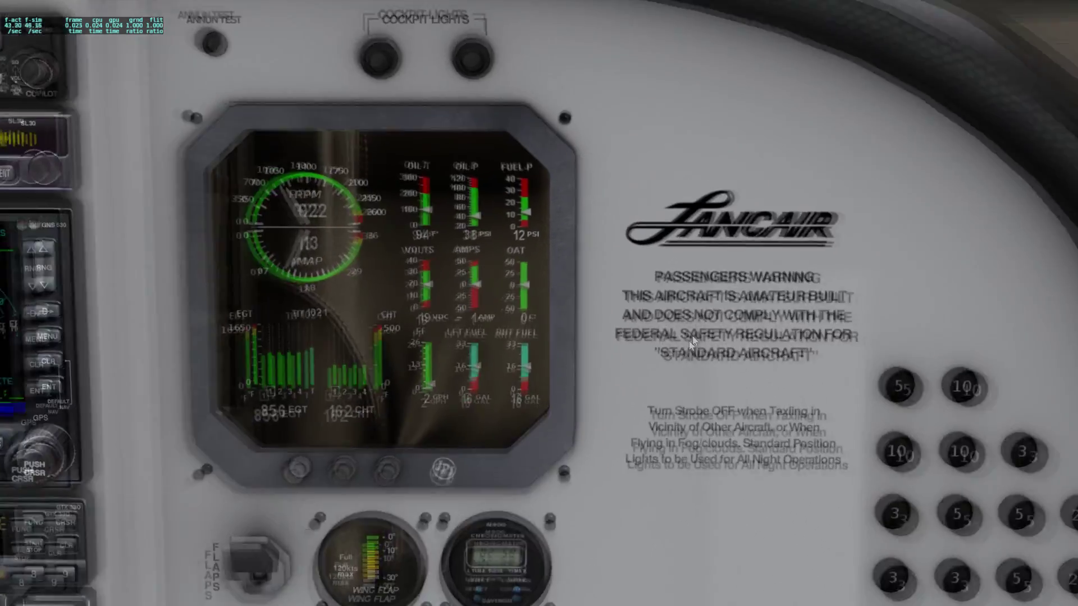
Look out of the cockpit at the apron and the wings on both sides of the aircraft
drag(659, 398, 832, 308)
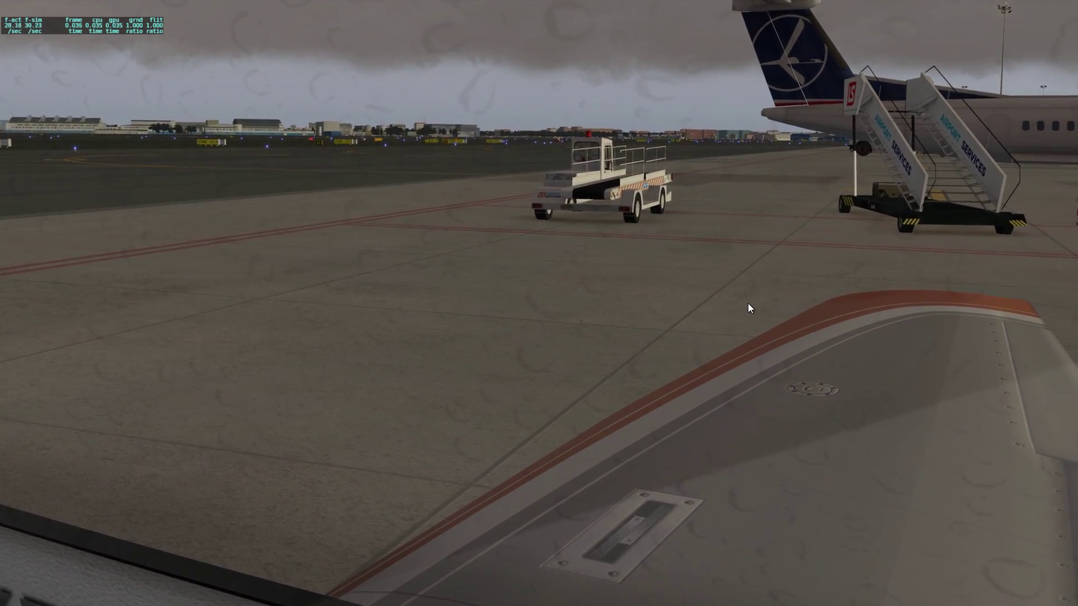
key(w)
key(KP_4)
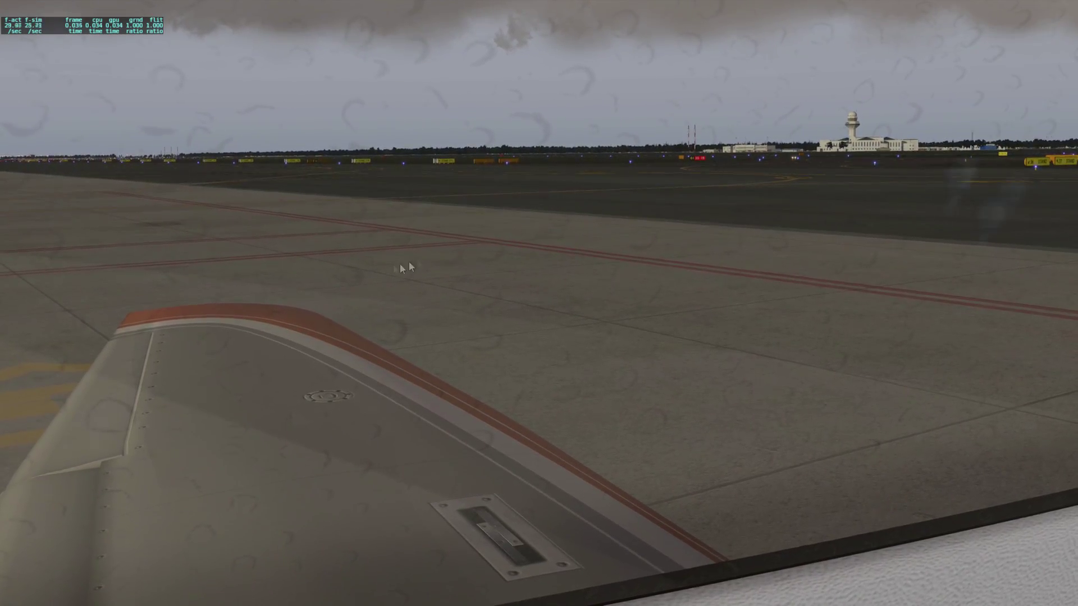
Inspect the netted baggage area and the views through both rear windows, and return to the pilot's seat view
key(KP_8)
key(KP_2)
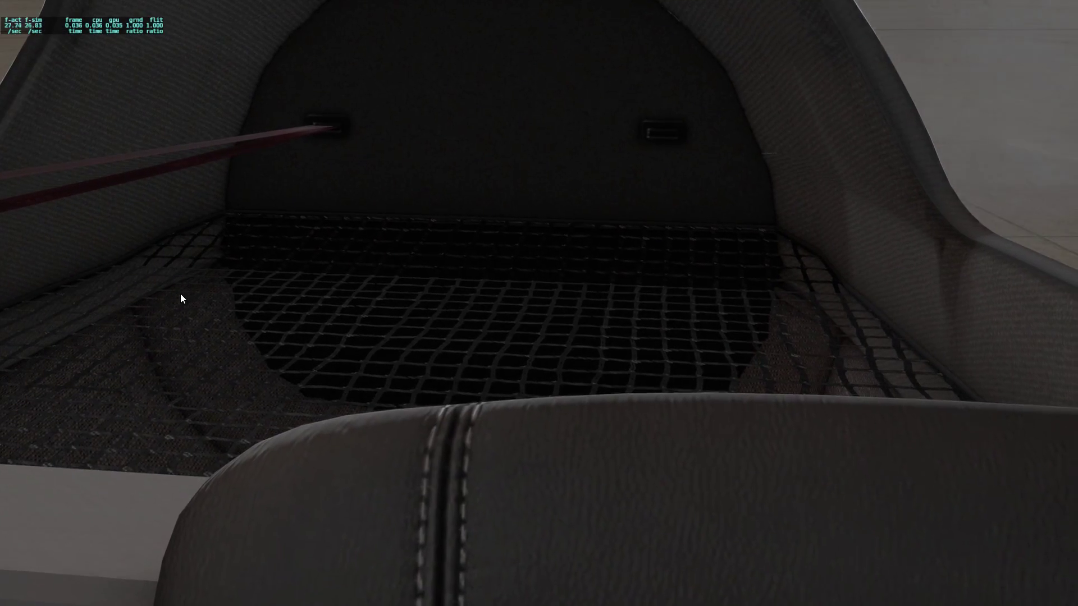
key(period)
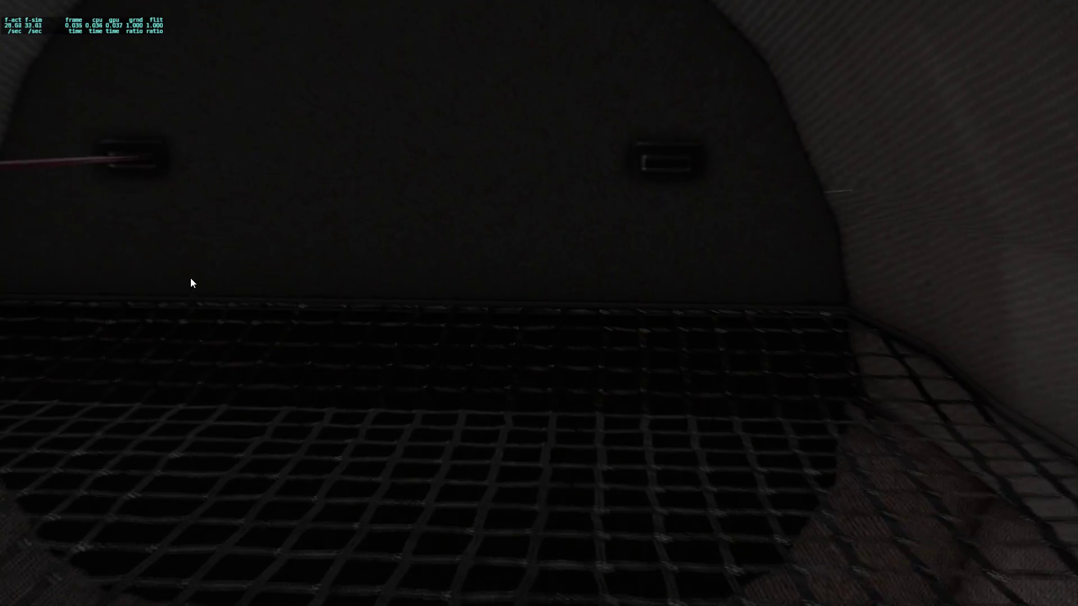
drag(198, 264, 579, 268)
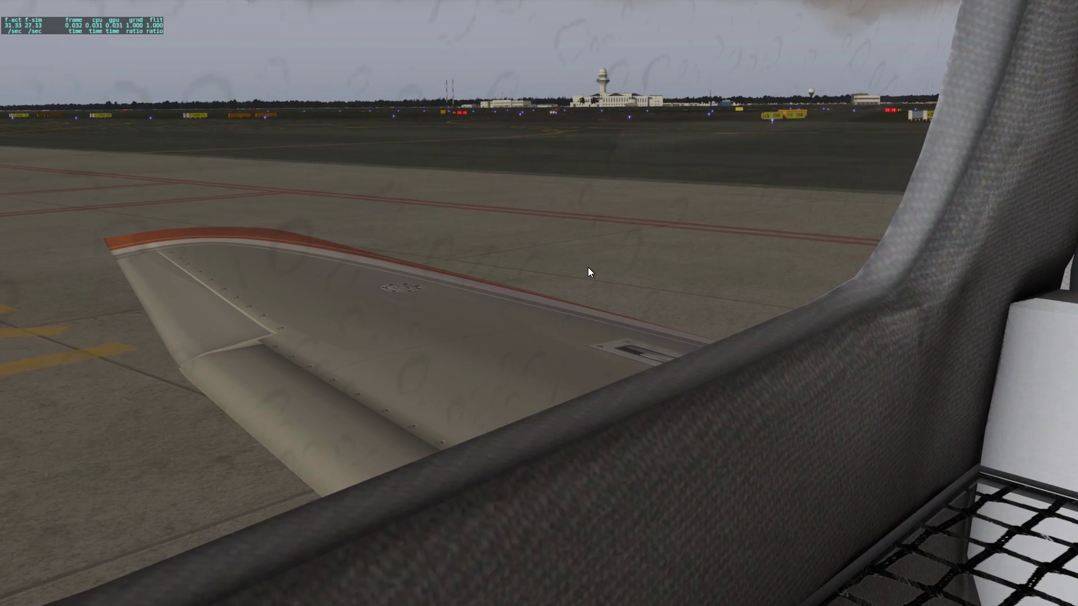
drag(690, 283, 969, 273)
key(Down)
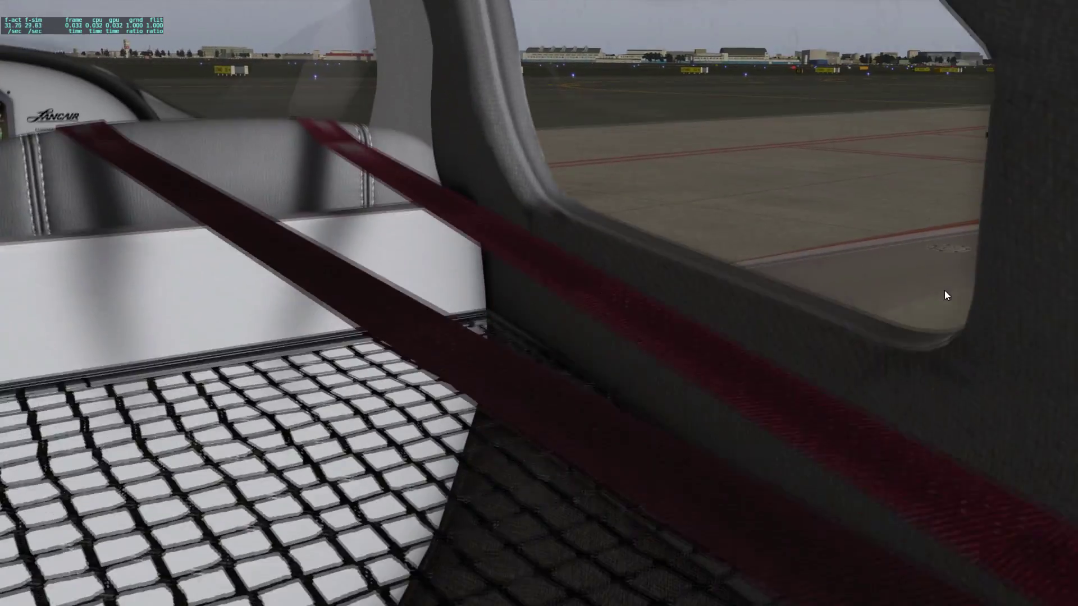
drag(945, 291, 982, 307)
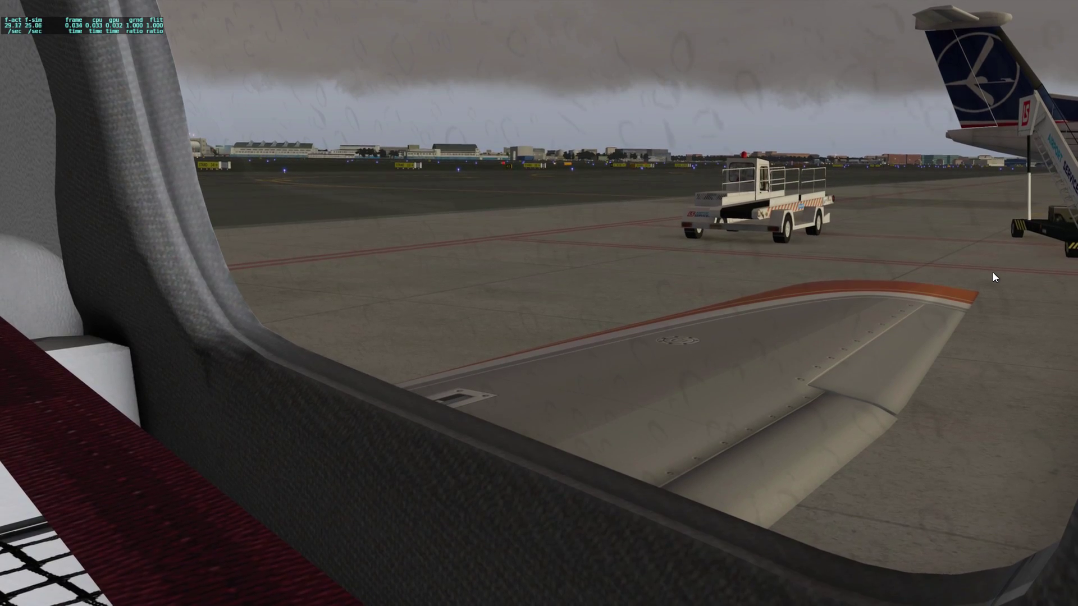
key(KP_0)
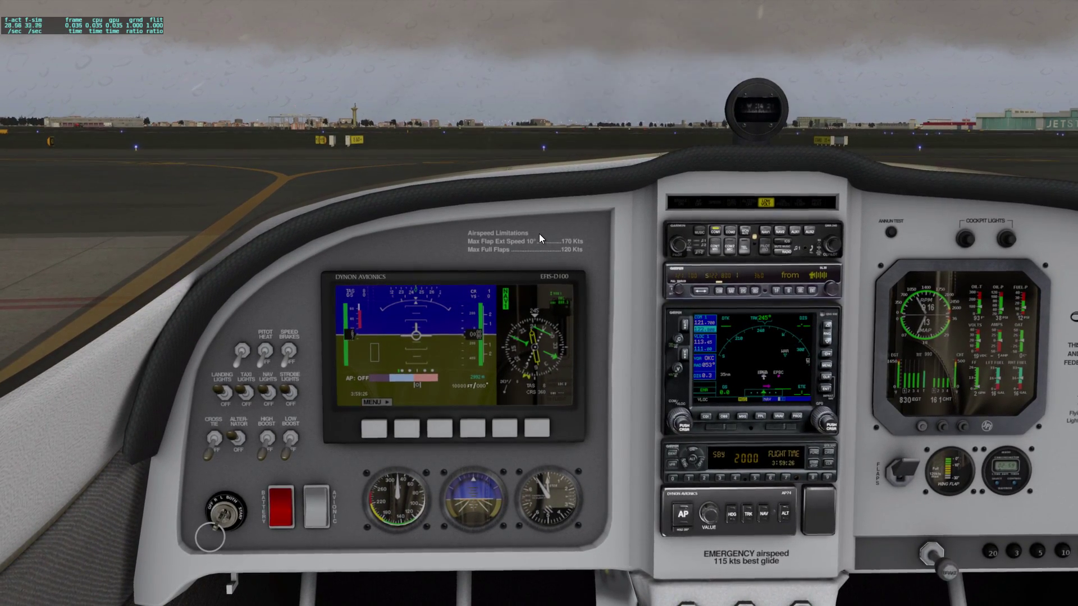
Look around from the pilot's seat to both sides, up at the sky and down at the engine levers and pedals
key(q)
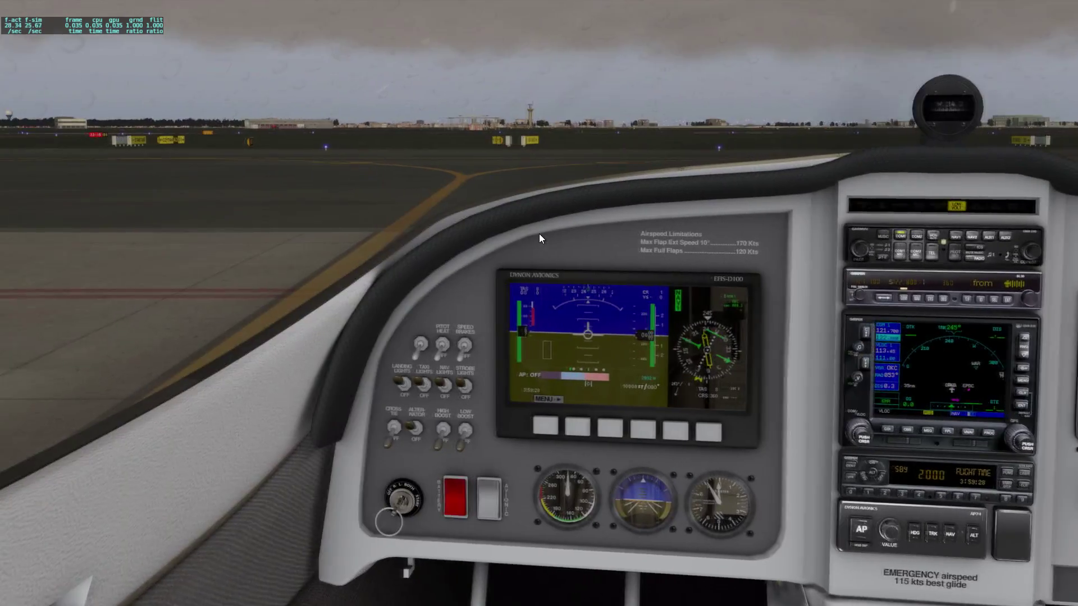
key(q)
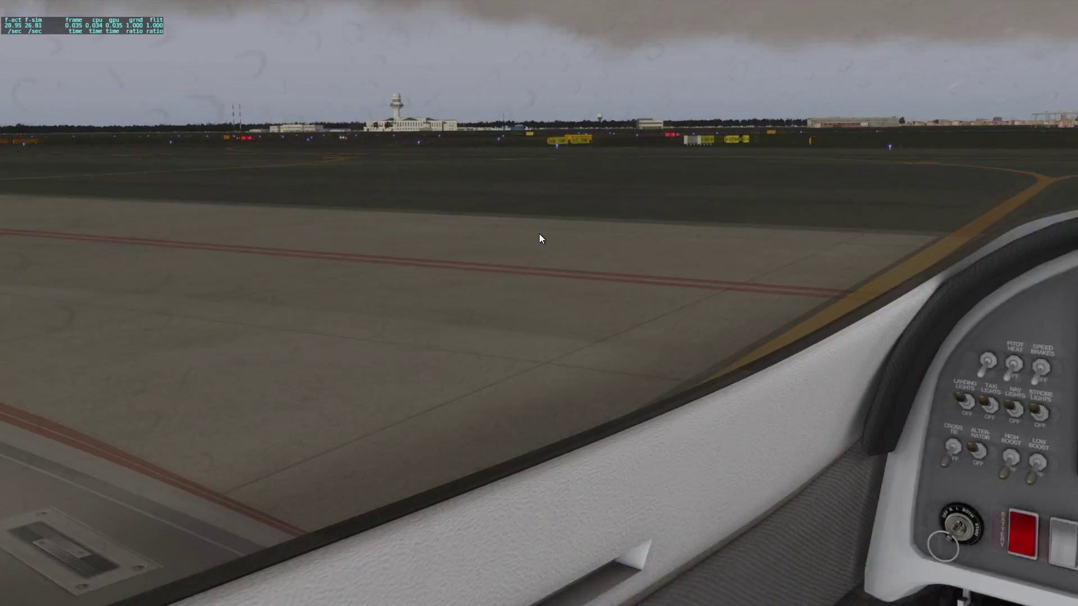
key(e)
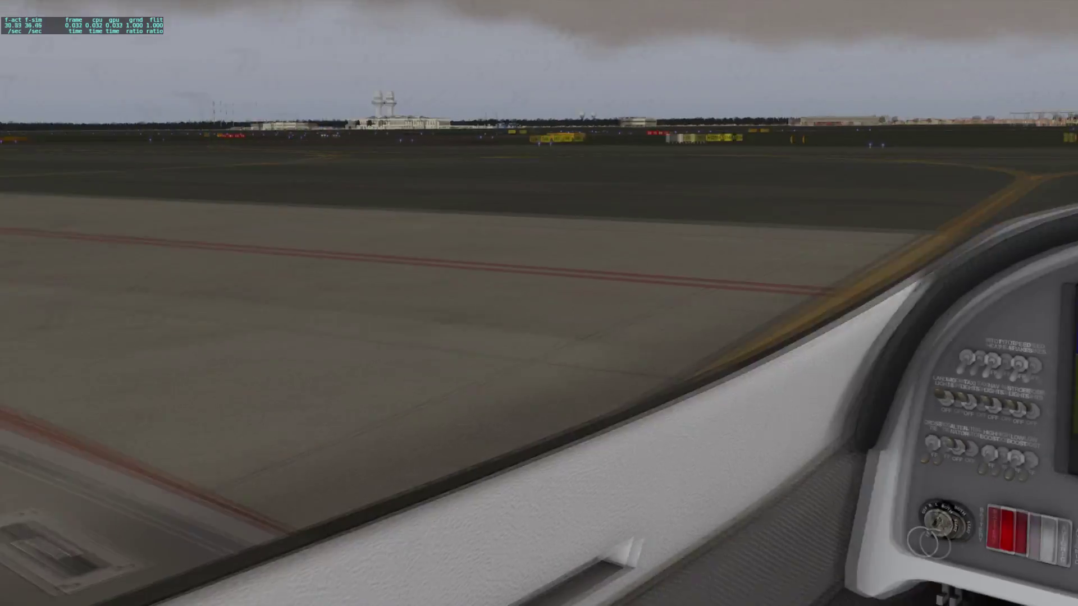
key(e)
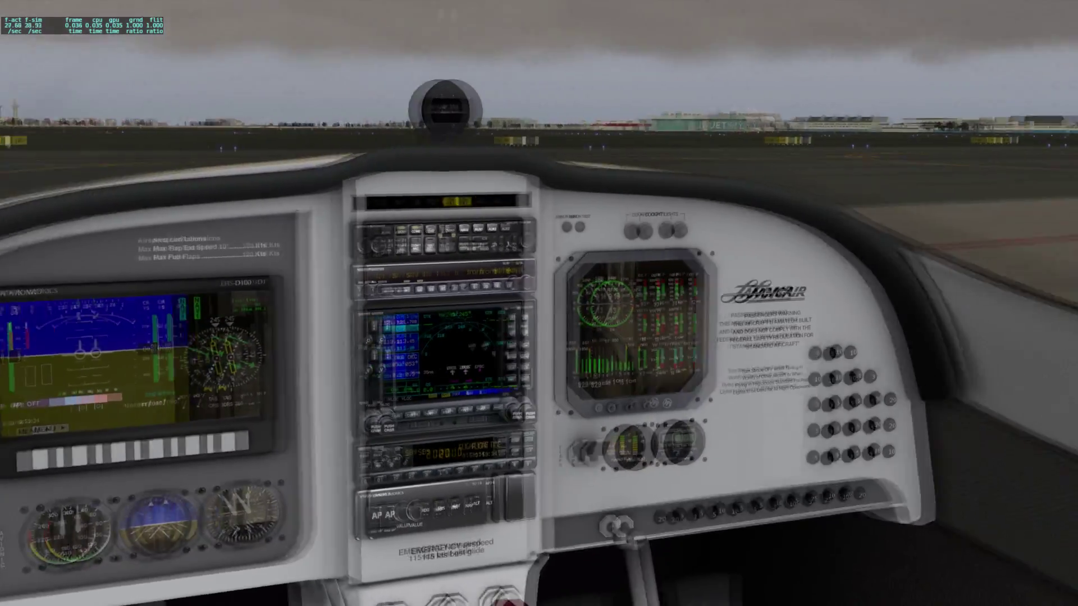
key(q)
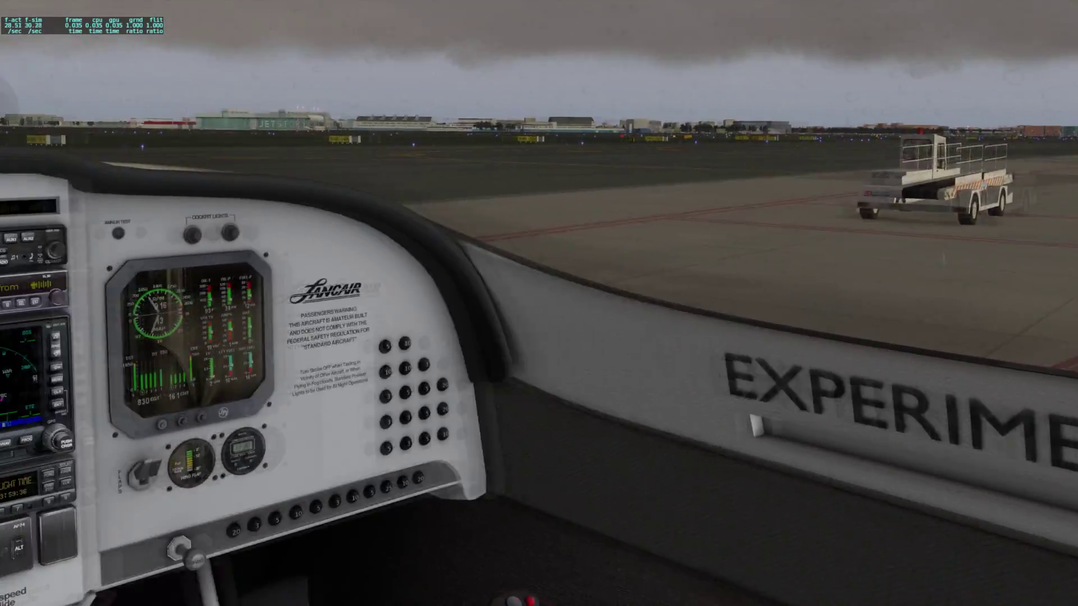
key(r)
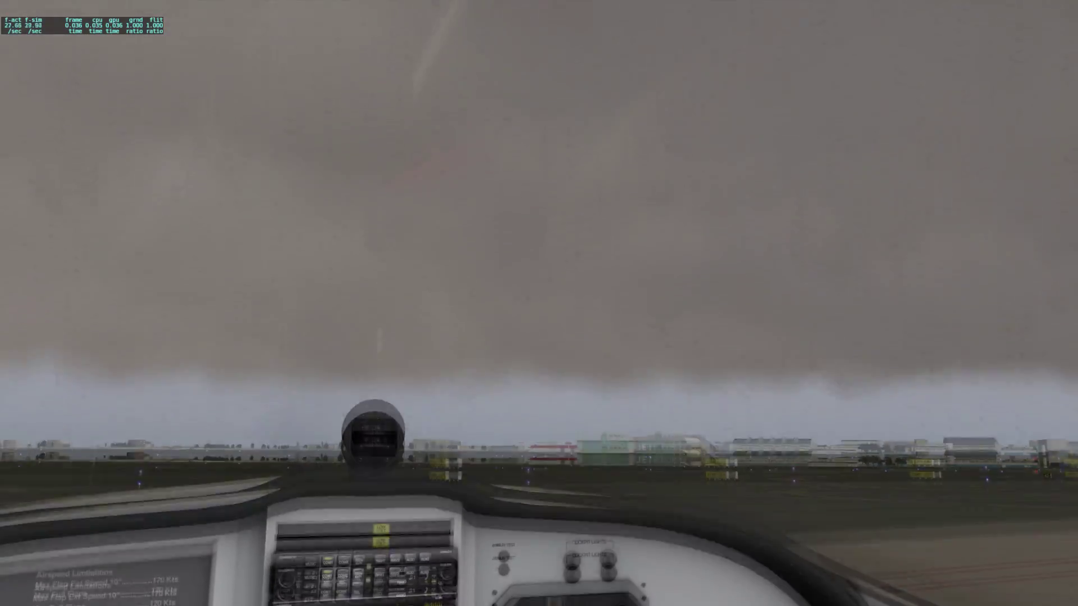
key(f)
key(f)
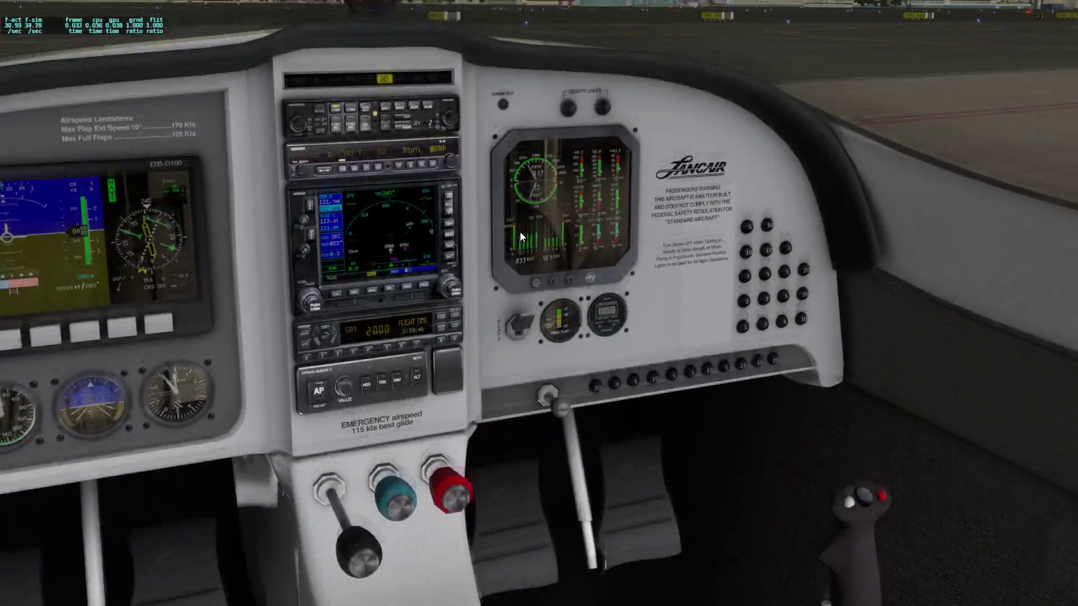
key(r)
Face the view forward from the pilot's seat and raise it to see the taxiway over the instrument panel
drag(547, 256, 466, 262)
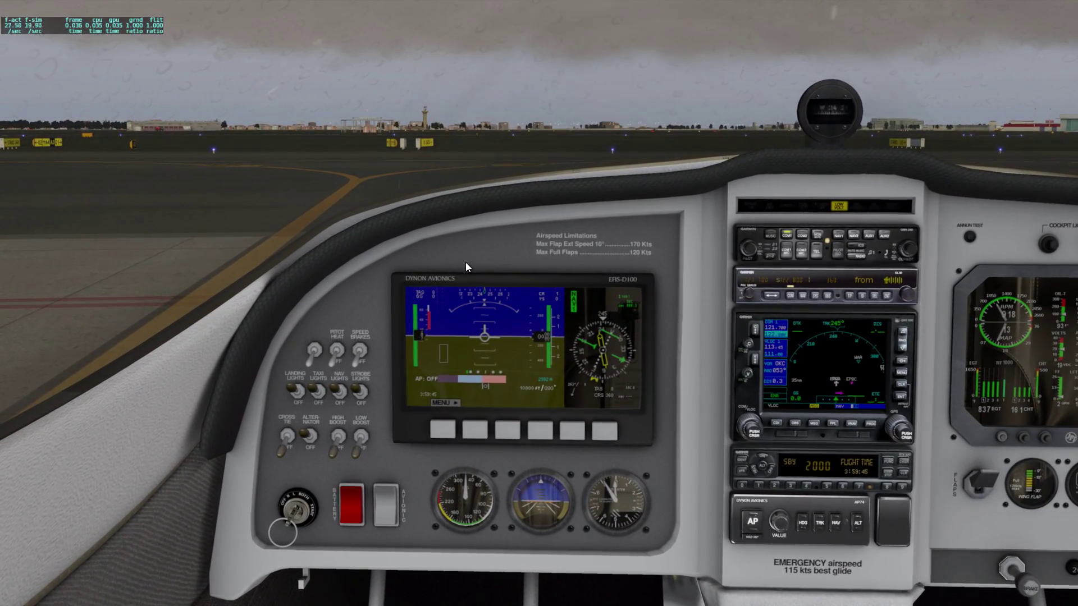
mouse_move(465, 262)
mouse_down()
mouse_move(400, 225)
mouse_move(617, 365)
mouse_move(200, 254)
mouse_move(201, 221)
mouse_move(467, 227)
mouse_move(631, 266)
mouse_move(455, 275)
mouse_move(471, 266)
mouse_up()
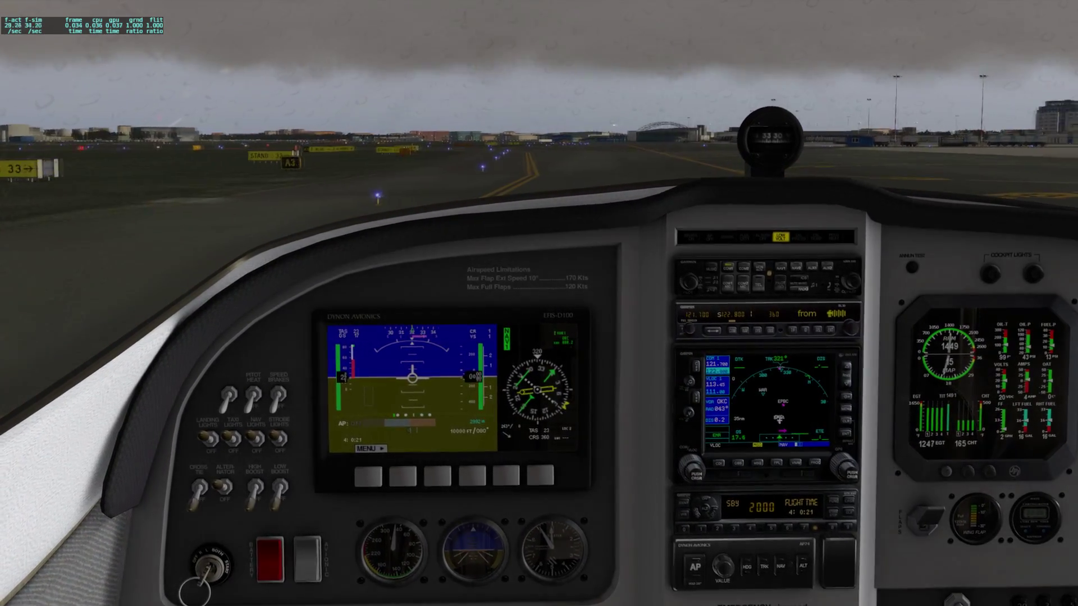
key(r)
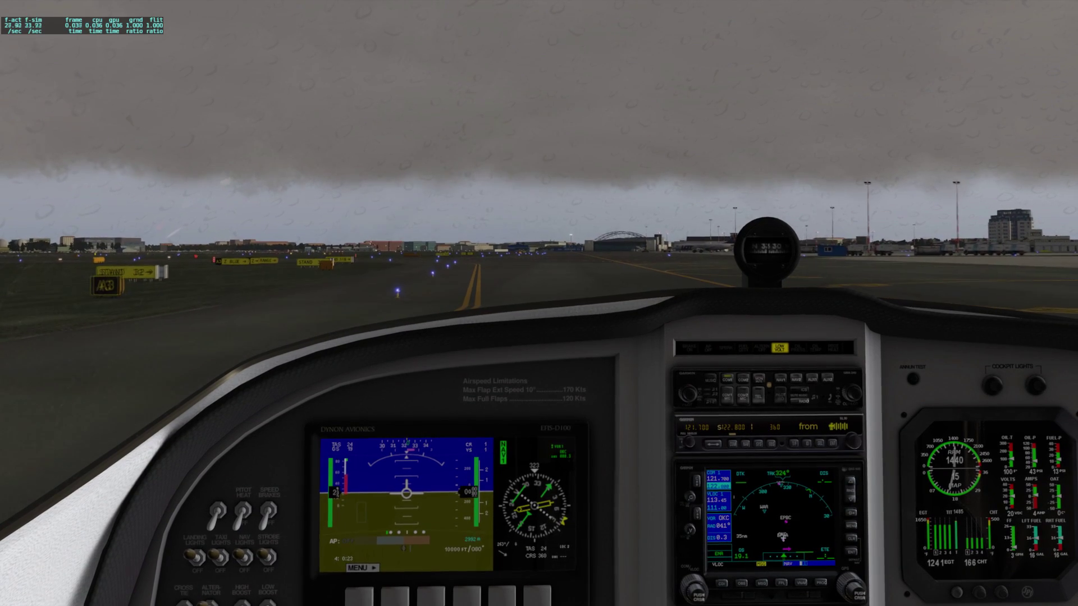